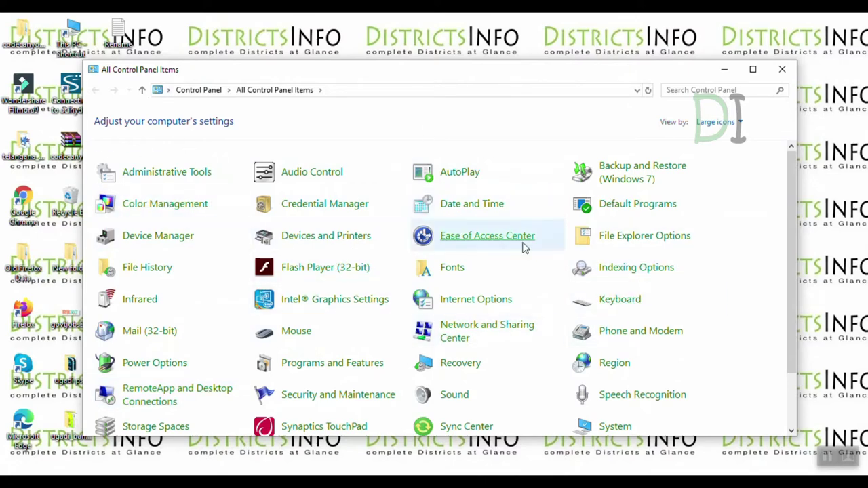
Switch the Control Panel view to Category and back to Large icons.
left_click(719, 123)
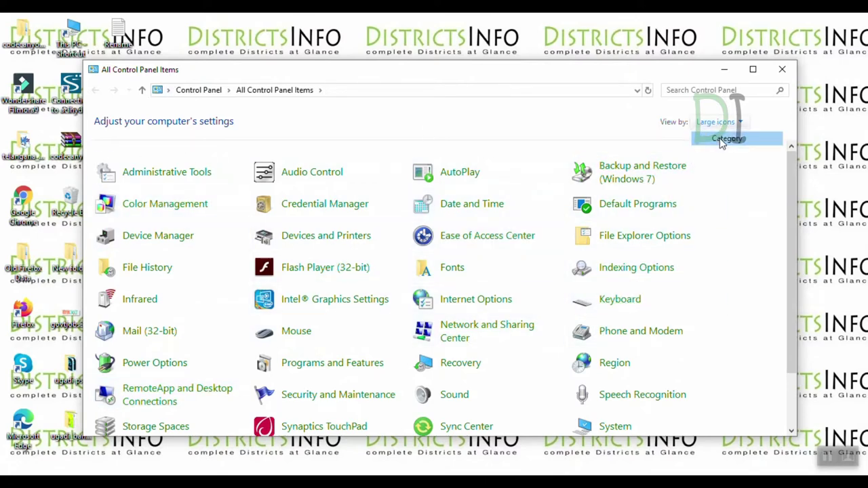
left_click(720, 141)
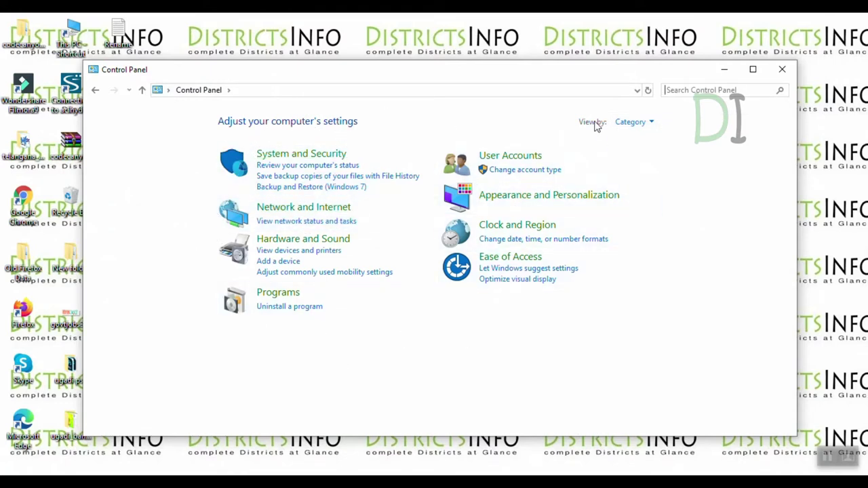
left_click(628, 122)
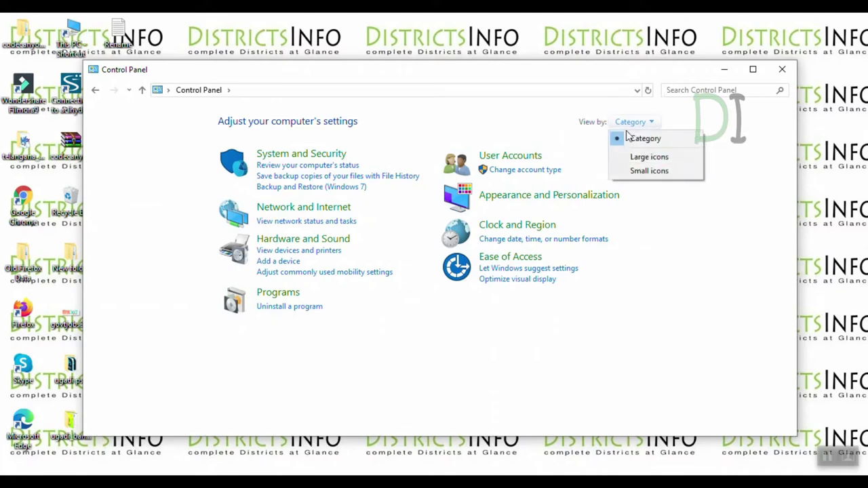
left_click(637, 158)
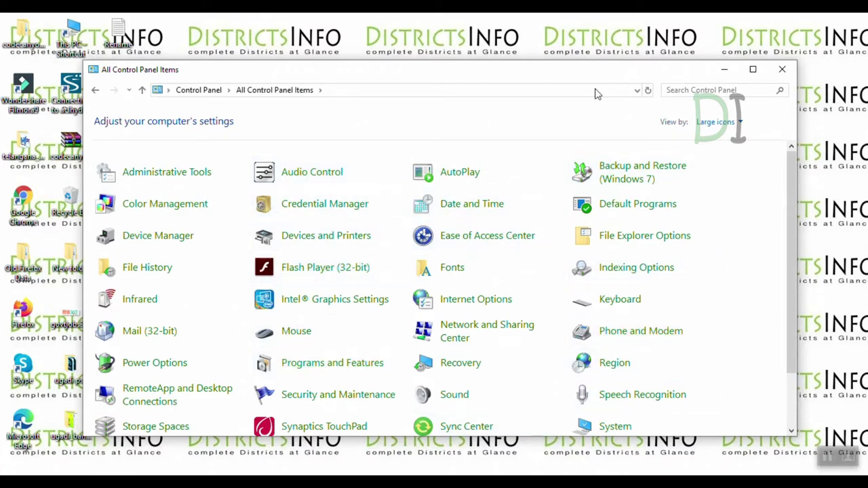
Open the Services console from the Administrative Tools in Control Panel.
left_click(176, 175)
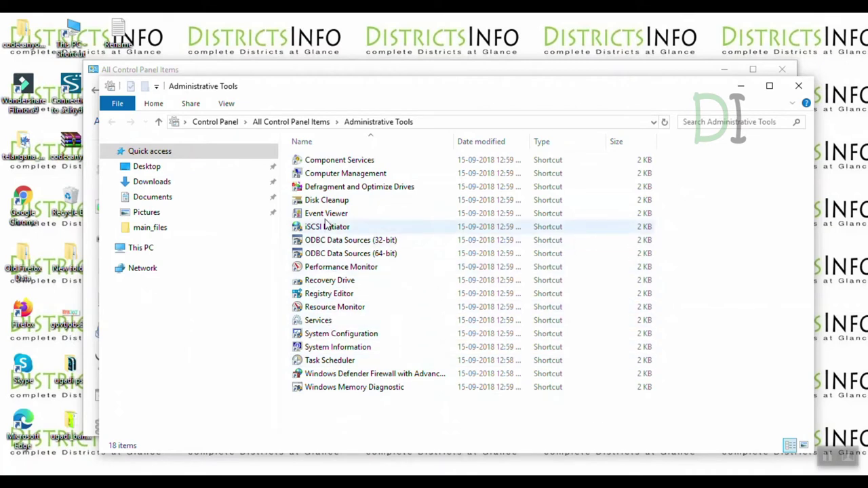
left_click(316, 324)
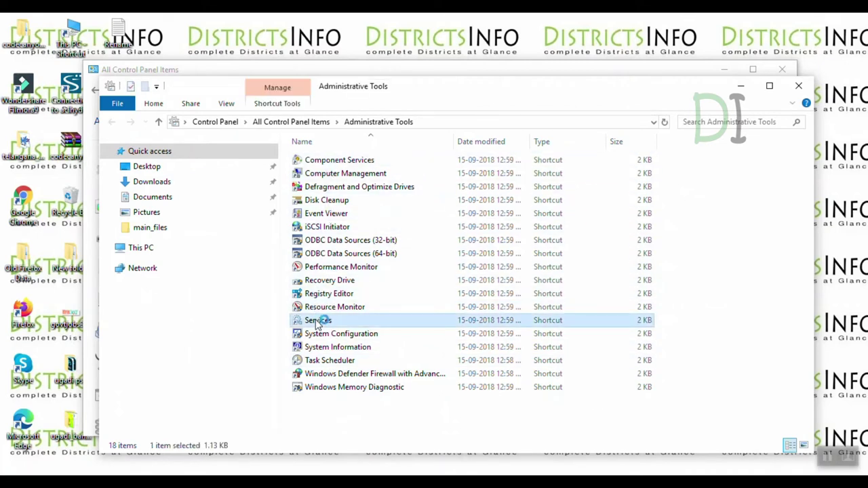
double_click(316, 323)
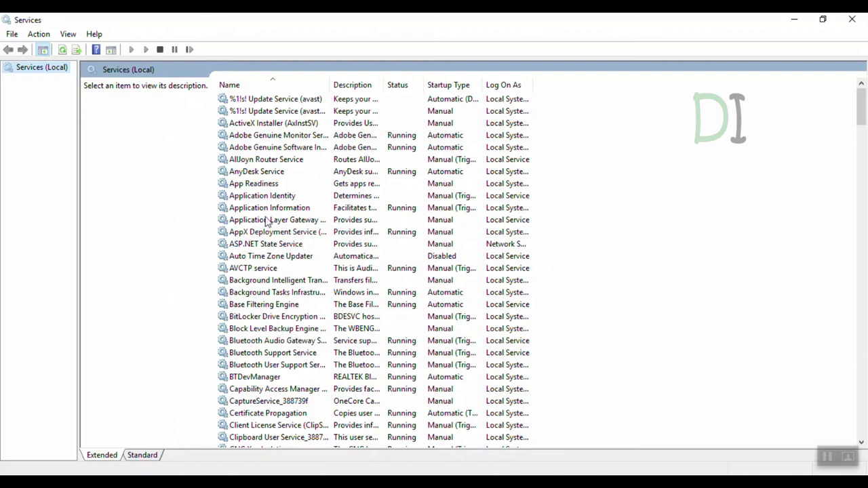
Find the Windows Update service in the list of local services and open its properties.
scroll(261, 281, "down", 7)
scroll(263, 284, "down", 20)
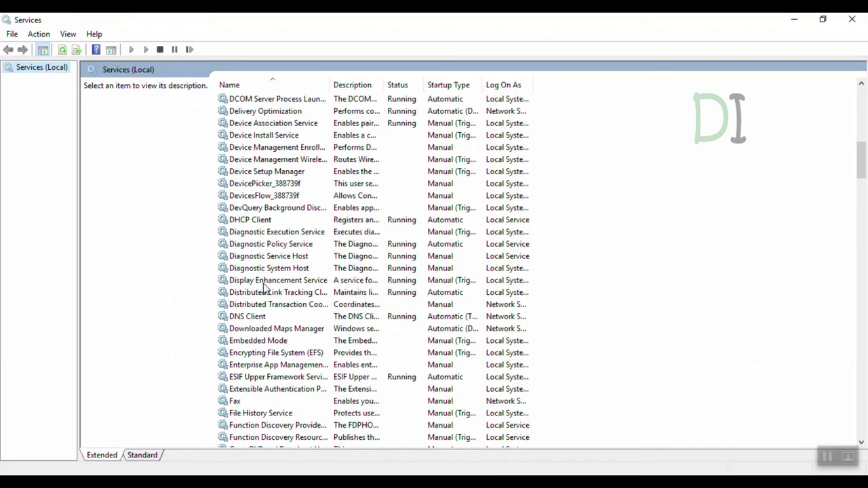
scroll(264, 288, "down", 20)
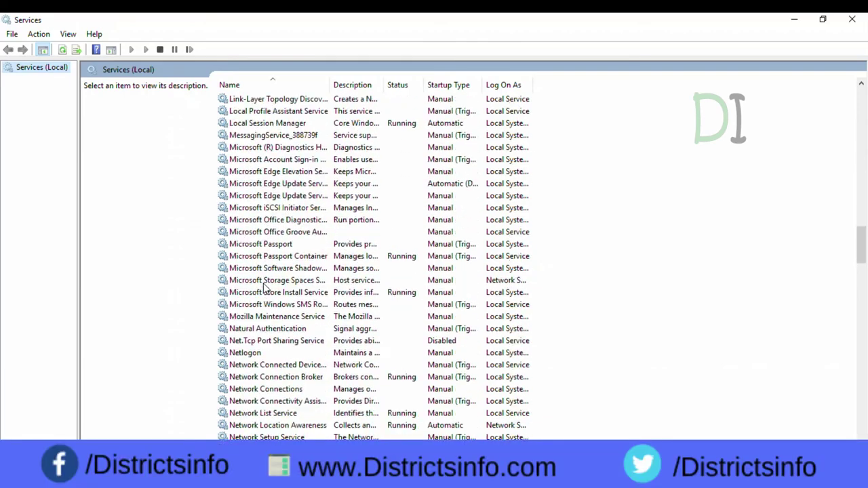
scroll(265, 288, "down", 16)
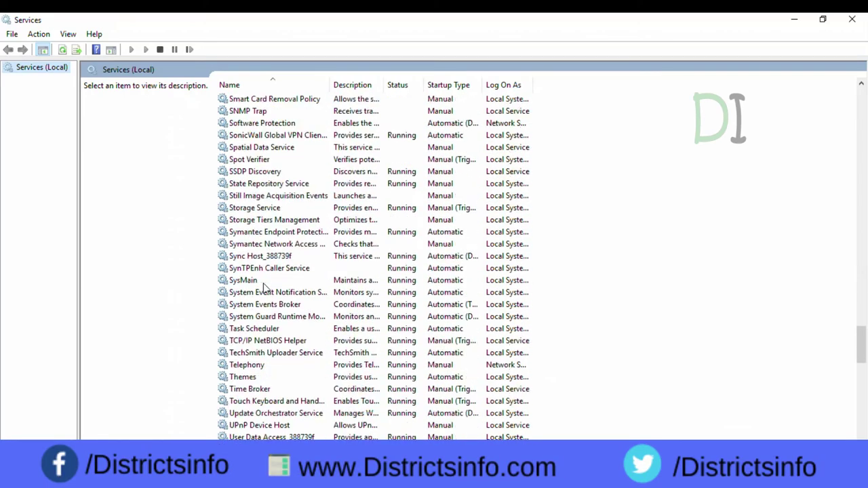
scroll(264, 288, "down", 4)
scroll(265, 288, "down", 6)
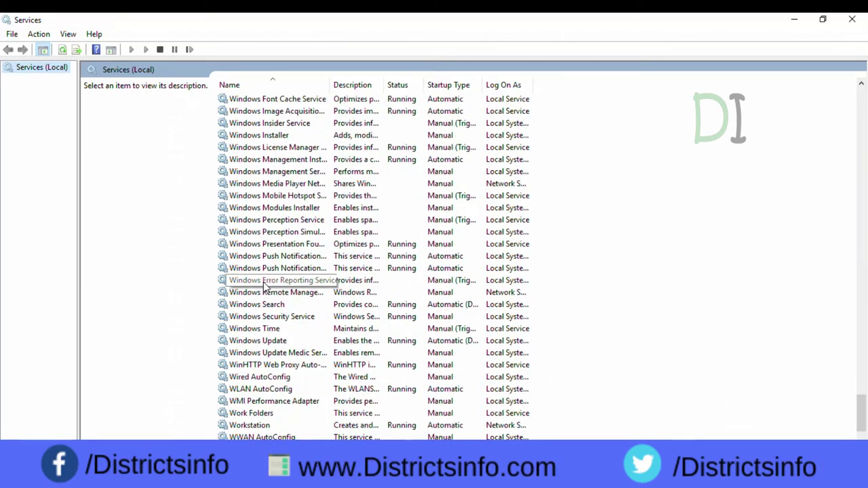
left_click(260, 340)
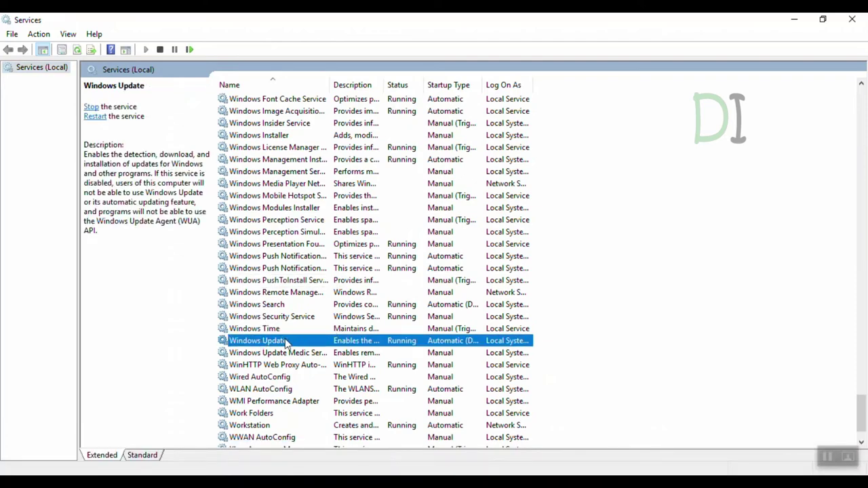
double_click(283, 343)
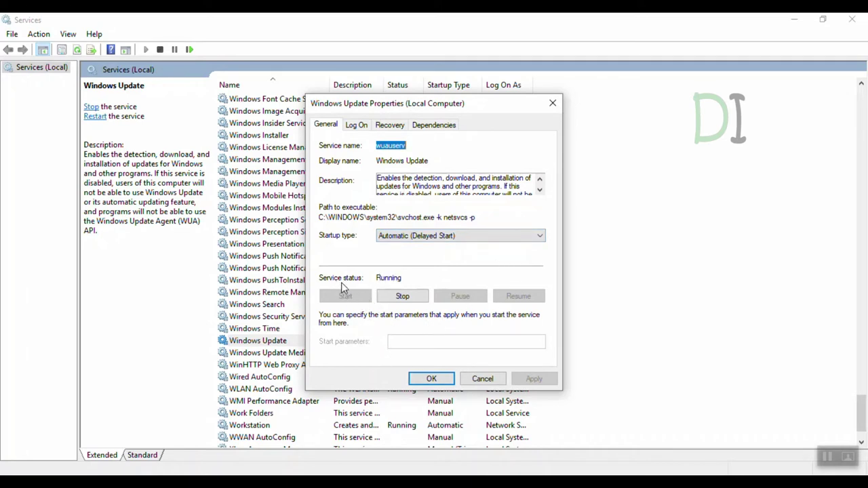
Stop the Windows Update service, set its startup type to Disabled and save the properties.
left_click(393, 300)
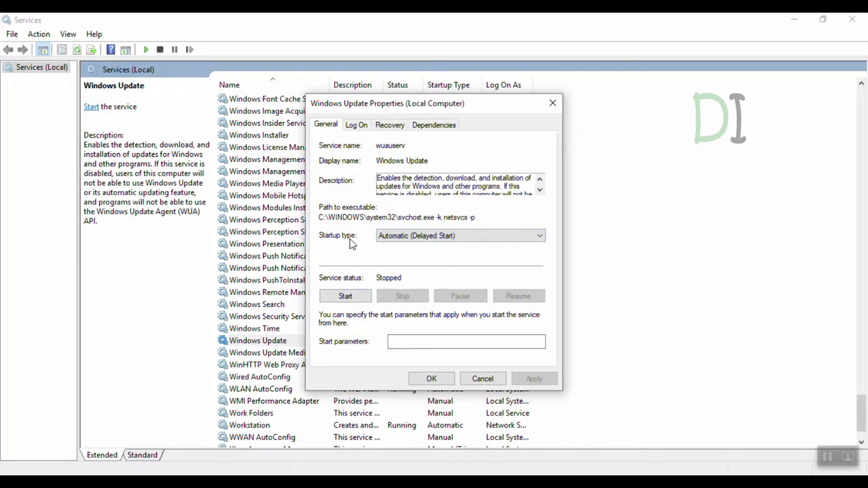
left_click(390, 237)
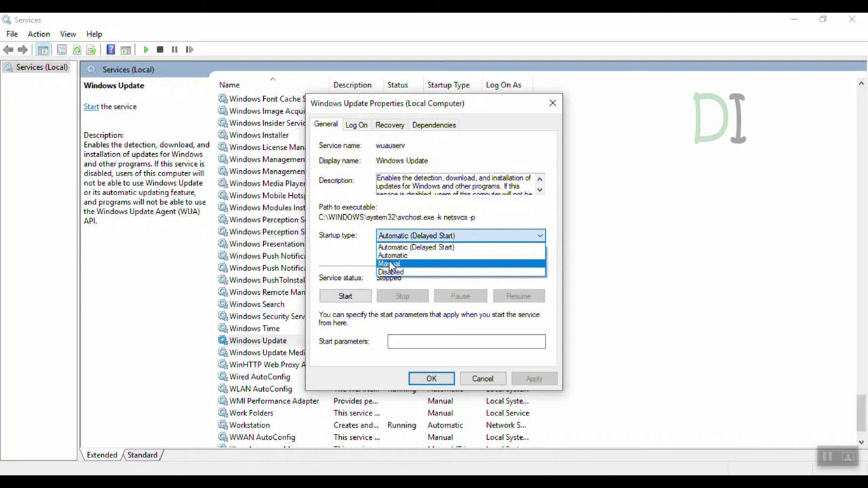
key("Escape")
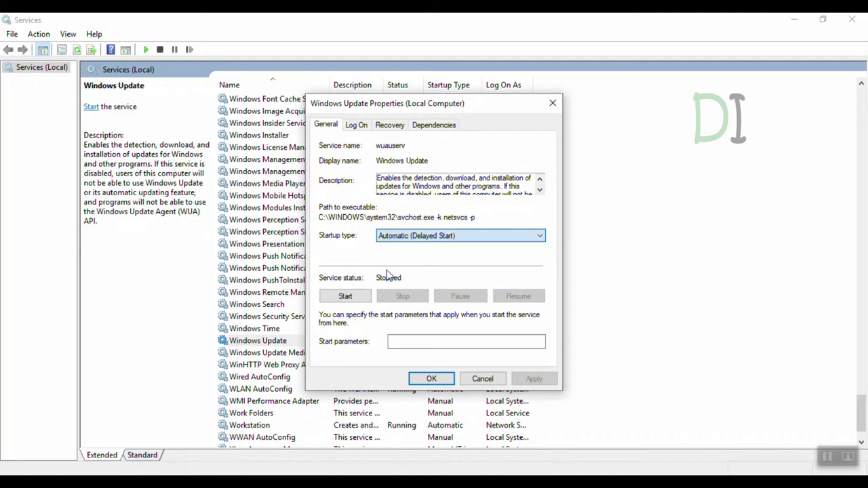
key("Down")
key("Down")
key("Down")
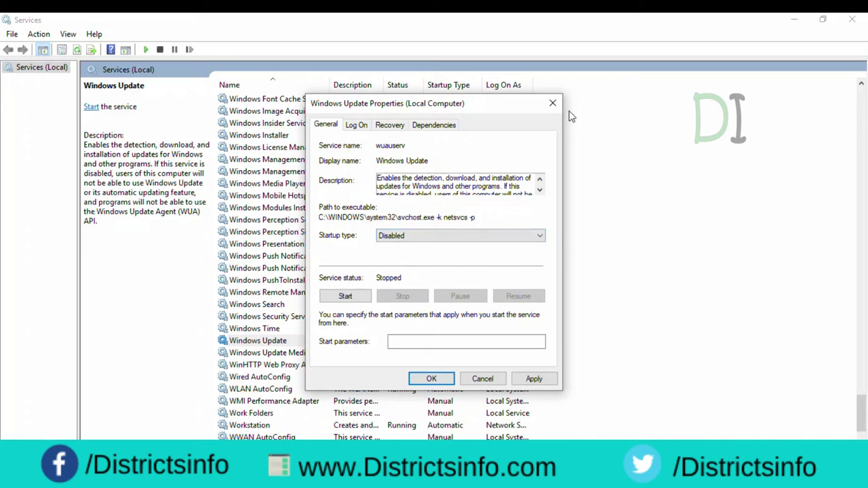
left_click(431, 378)
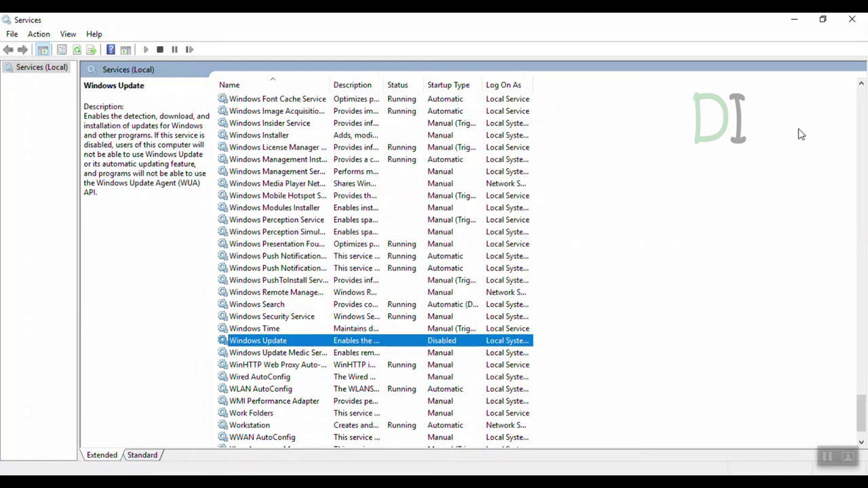
left_click(794, 19)
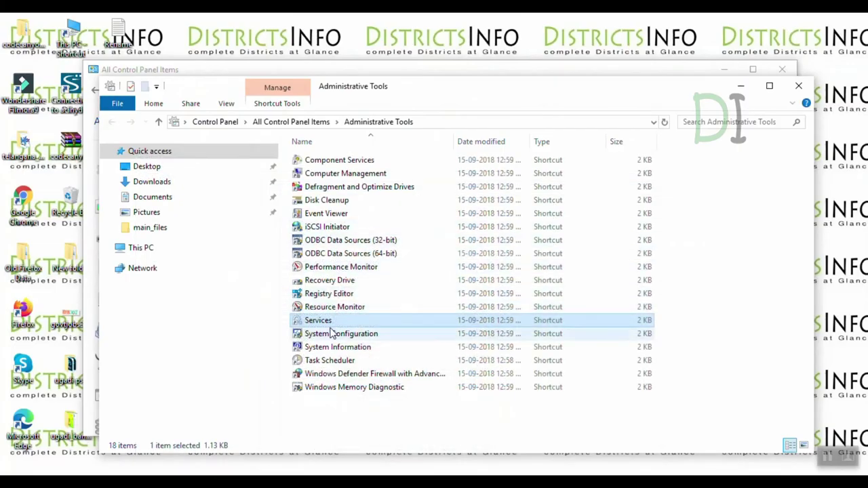
key("alt+Tab")
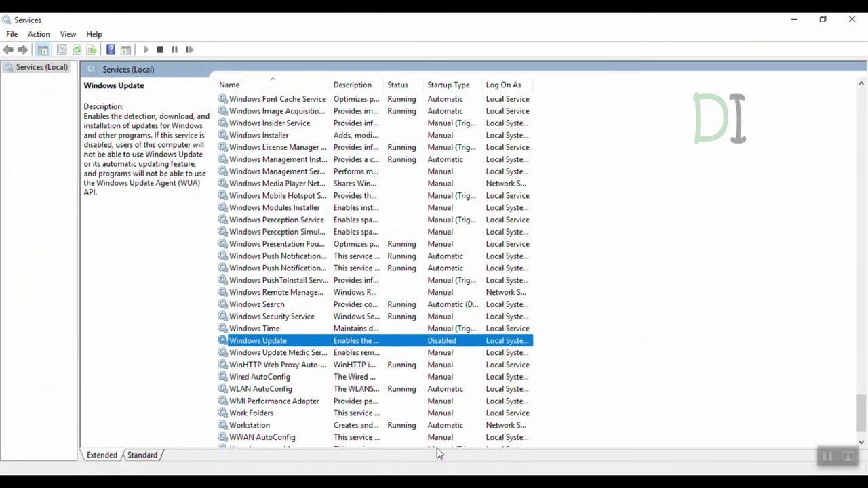
Set the startup type of the Windows Update service to Automatic (Delayed Start) and save the properties.
double_click(265, 344)
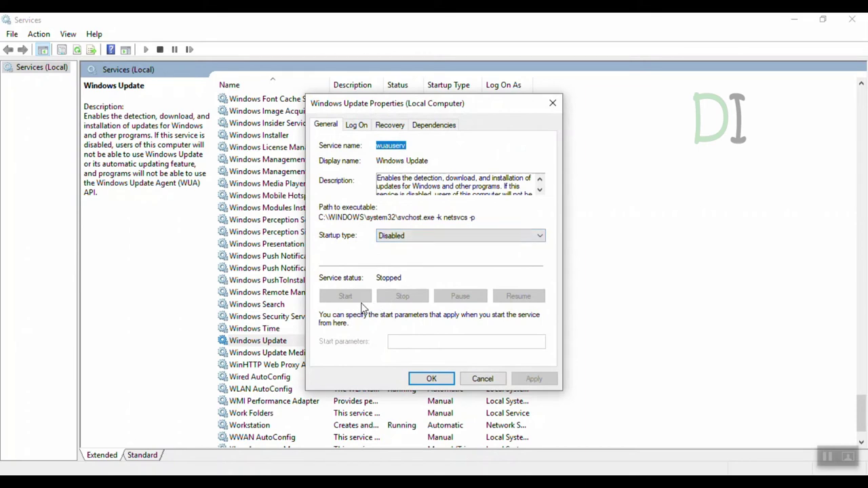
left_click(400, 235)
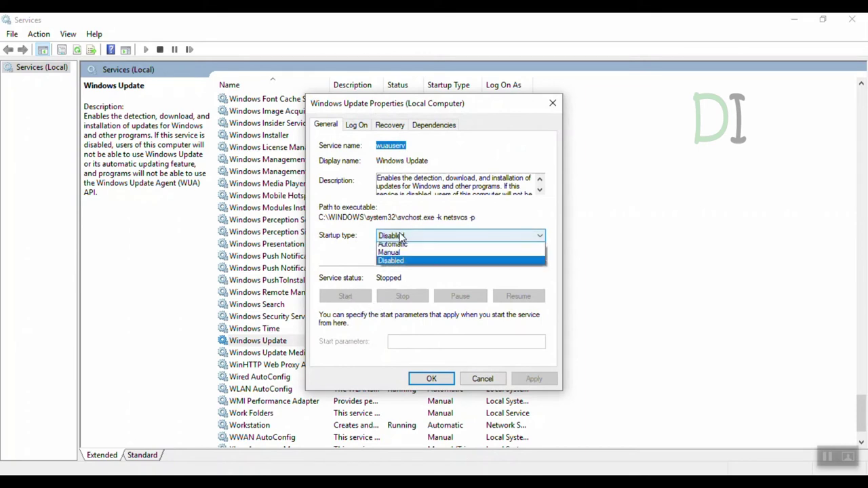
left_click(400, 235)
key("Up")
key("Up")
key("Up")
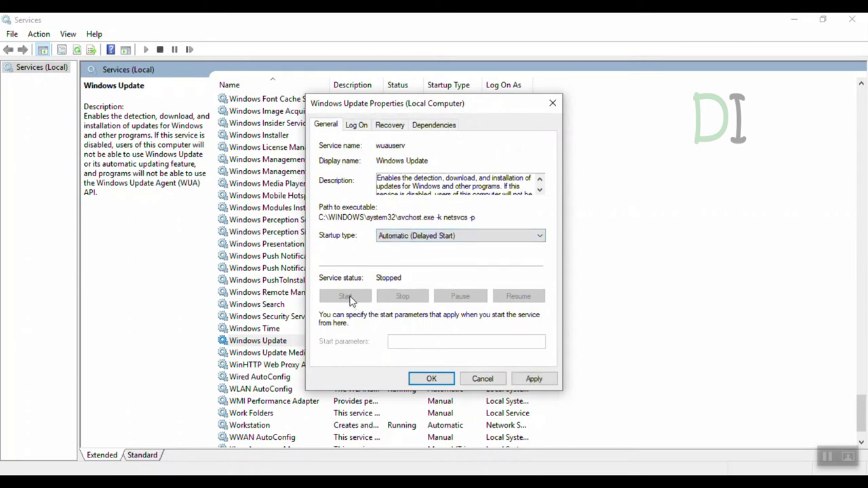
left_click(432, 379)
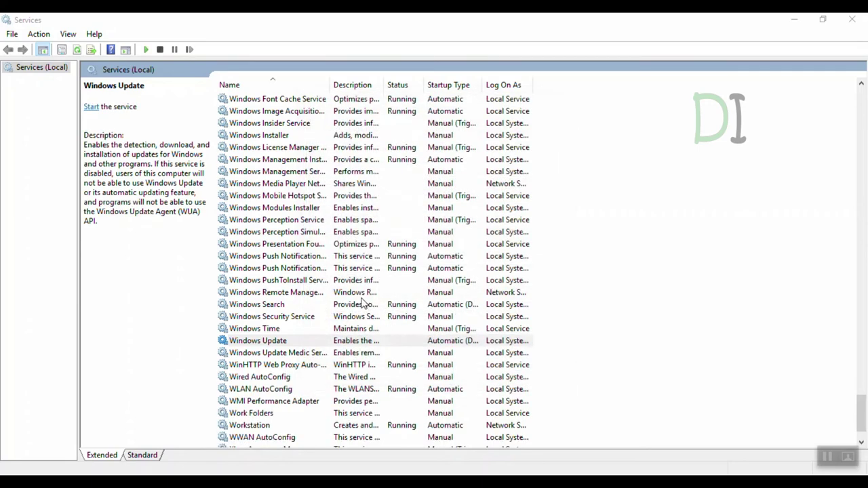
Reopen the properties of the Windows Update service and start the service.
double_click(299, 341)
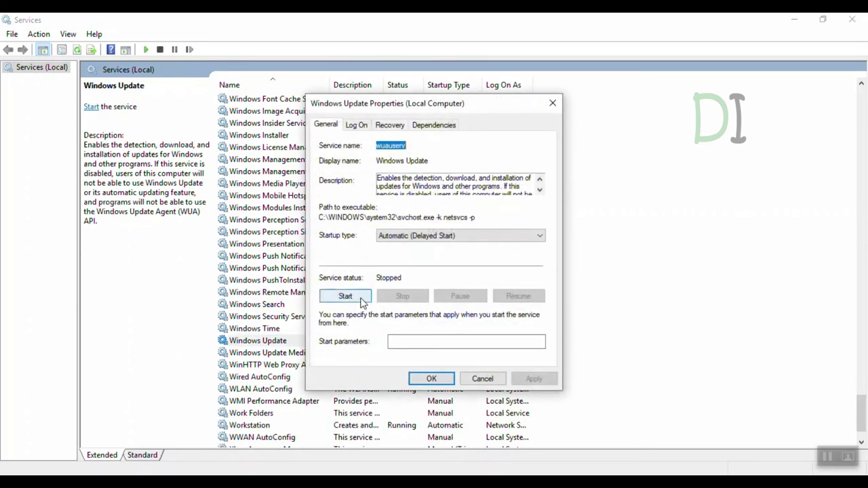
left_click(362, 302)
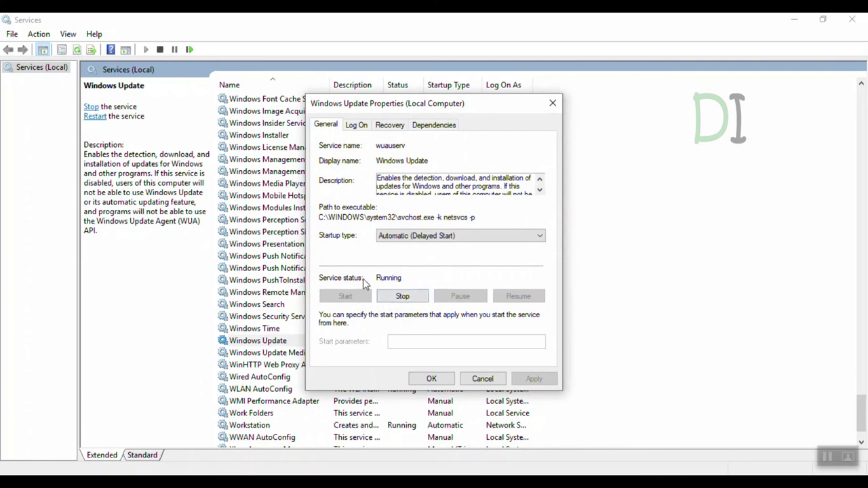
left_click(429, 239)
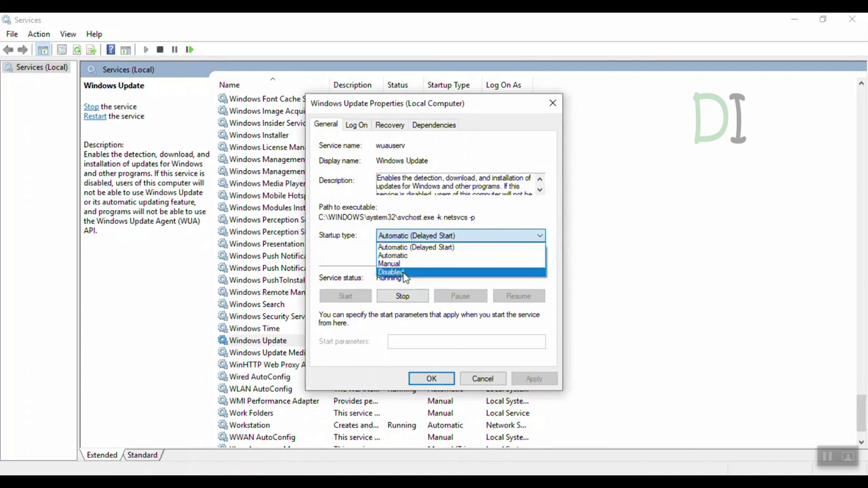
left_click(552, 106)
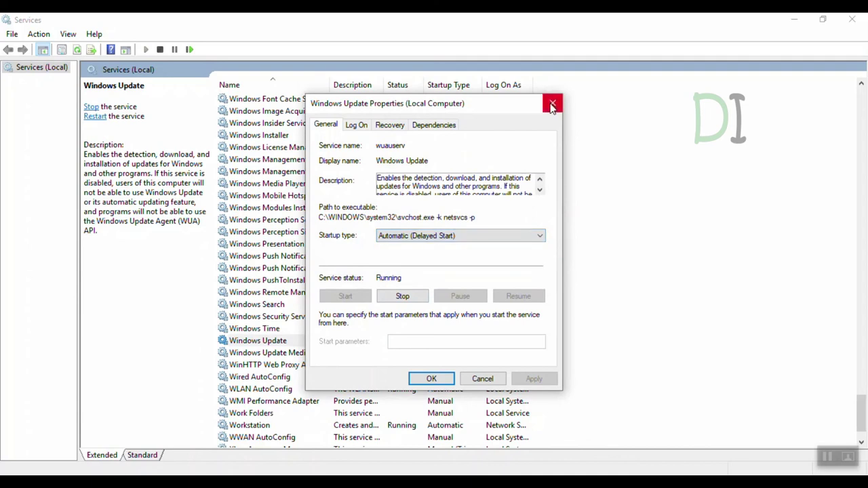